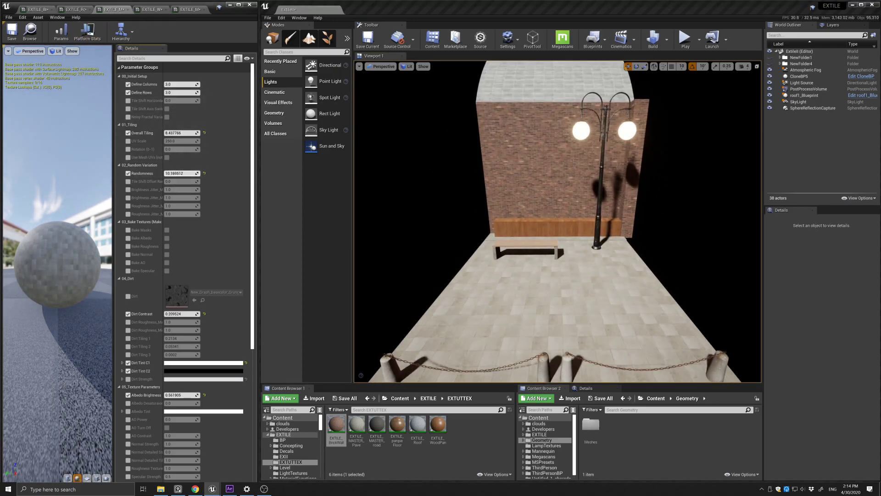
Step: Raise the tile randomness on the wood panel and road materials
{"action": "left_click", "coordinate": [149, 11]}
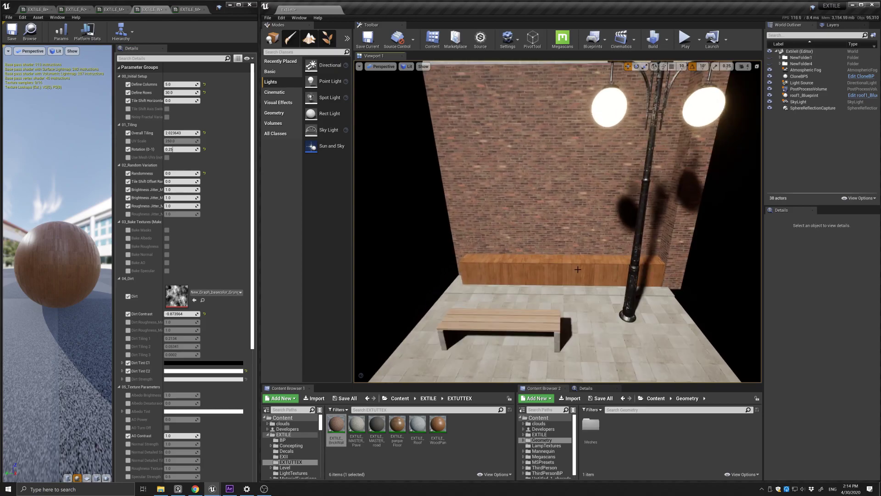
{"action": "left_click_drag", "start_coordinate": [175, 175], "coordinate": [193, 175]}
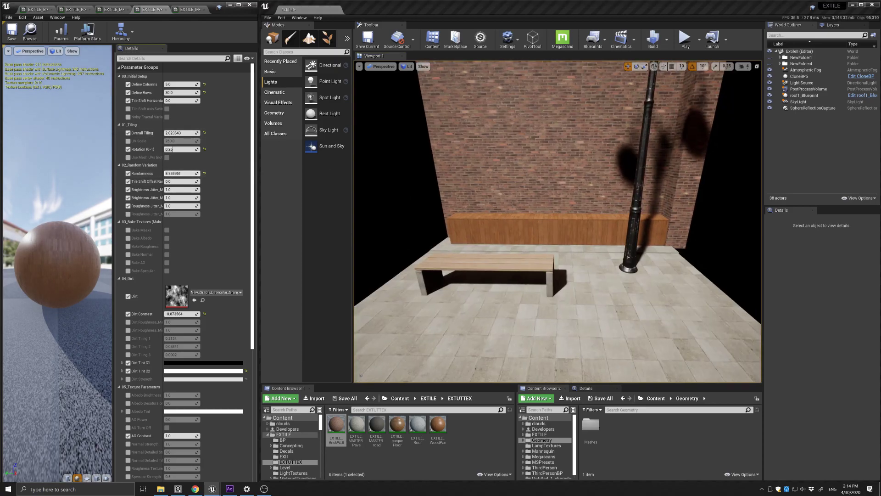
{"action": "left_click", "coordinate": [188, 9]}
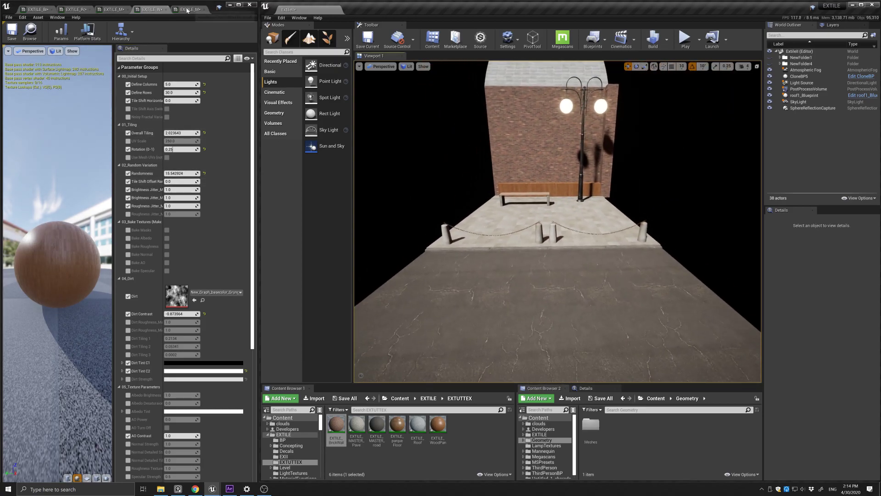
{"action": "left_click_drag", "start_coordinate": [177, 141], "coordinate": [206, 140]}
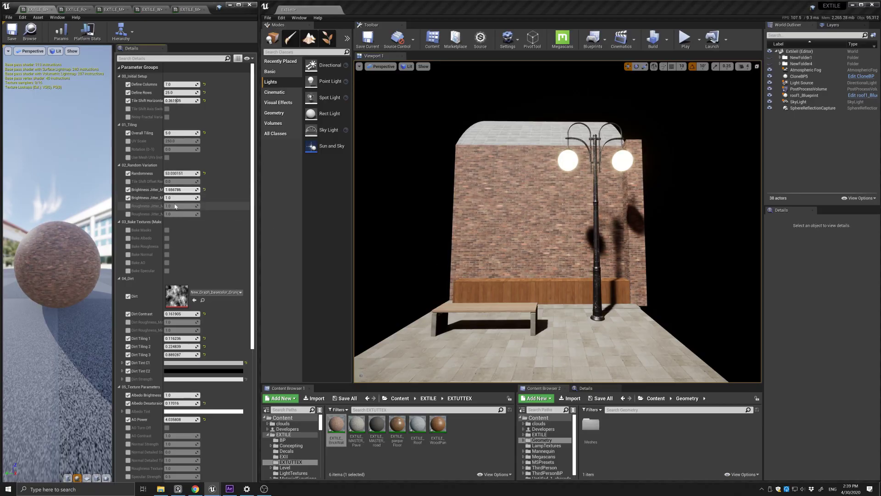
Step: Adjust brightness jitter on the brick wall, roof, floor and wood panel materials
{"action": "left_click_drag", "start_coordinate": [184, 197], "coordinate": [170, 198]}
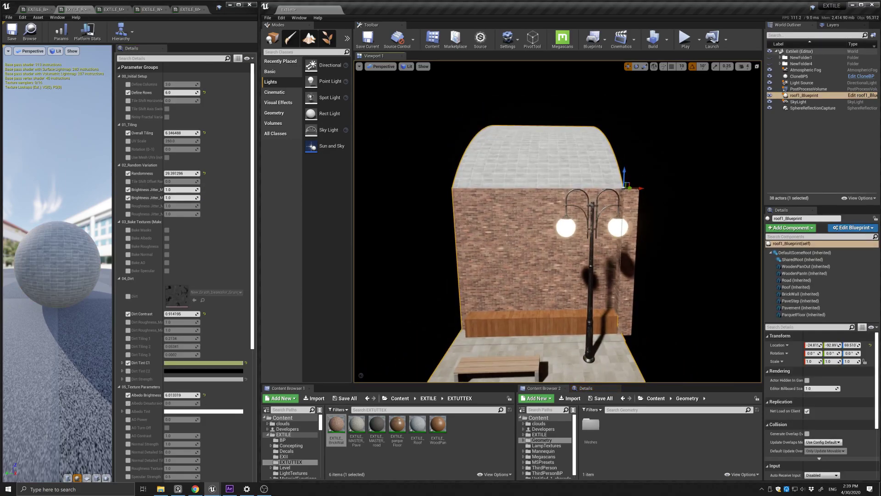
{"action": "mouse_move", "coordinate": [180, 189]}
{"action": "left_mouse_down"}
{"action": "mouse_move", "coordinate": [202, 190]}
{"action": "mouse_move", "coordinate": [171, 198]}
{"action": "left_mouse_up"}
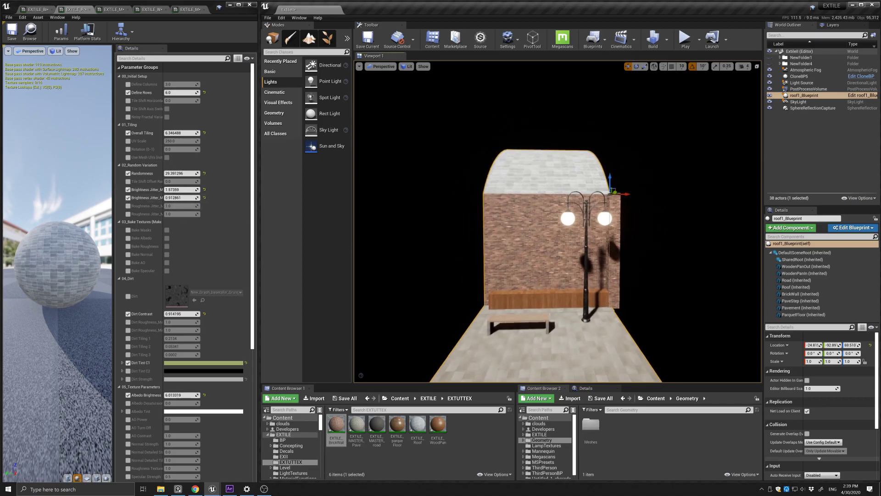
{"action": "left_click", "coordinate": [110, 9]}
{"action": "mouse_move", "coordinate": [178, 189]}
{"action": "left_mouse_down"}
{"action": "mouse_move", "coordinate": [212, 188]}
{"action": "mouse_move", "coordinate": [202, 197]}
{"action": "left_mouse_up"}
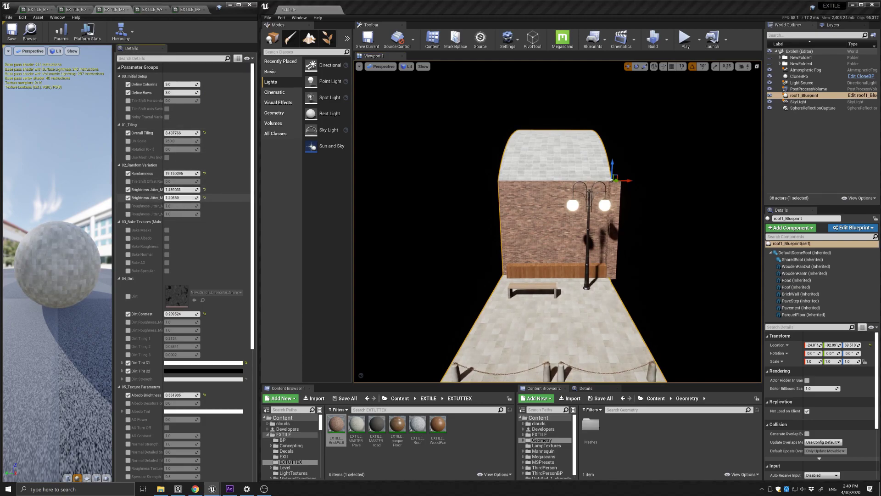
{"action": "scroll", "coordinate": [471, 313], "scroll_direction": "up", "scroll_amount": 10}
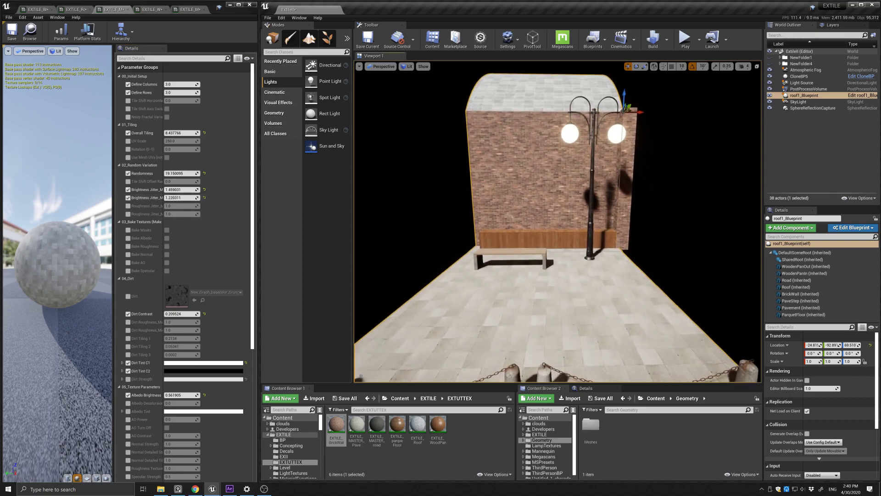
{"action": "left_click", "coordinate": [154, 10]}
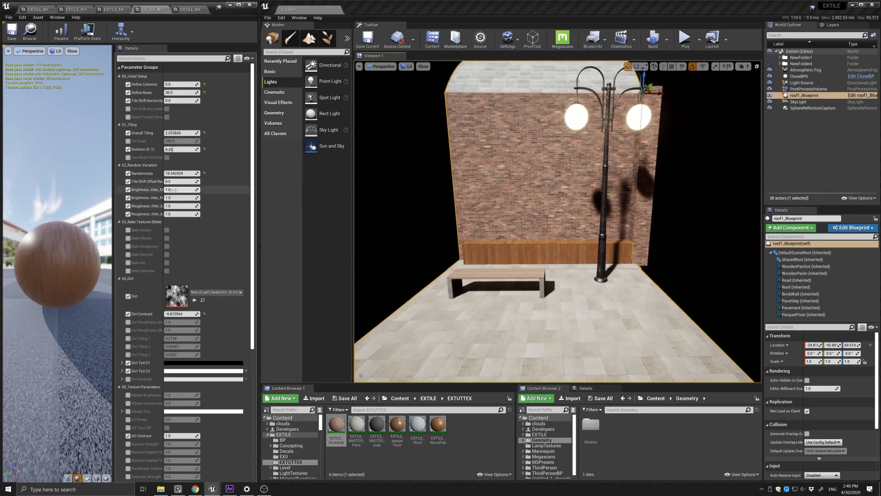
{"action": "mouse_move", "coordinate": [179, 189]}
{"action": "left_mouse_down"}
{"action": "mouse_move", "coordinate": [192, 190]}
{"action": "mouse_move", "coordinate": [170, 214]}
{"action": "left_mouse_up"}
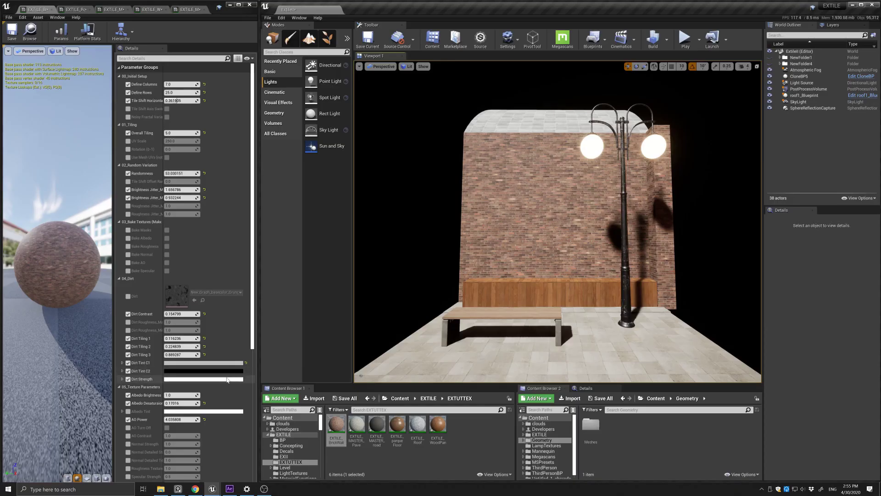
Step: Lower the brick wall's Dirt Strength and set the roof's to grey (0.661458)
{"action": "left_click", "coordinate": [227, 379]}
{"action": "left_click_drag", "start_coordinate": [329, 326], "coordinate": [329, 335]}
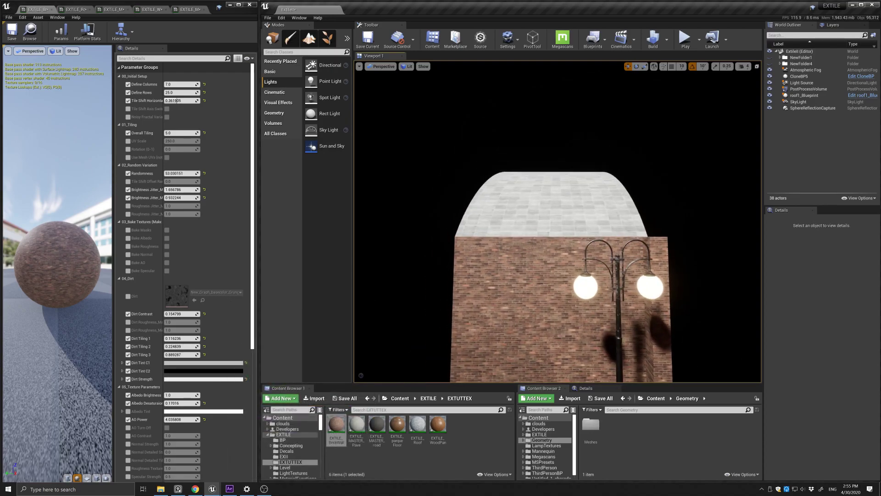
{"action": "left_click", "coordinate": [183, 380]}
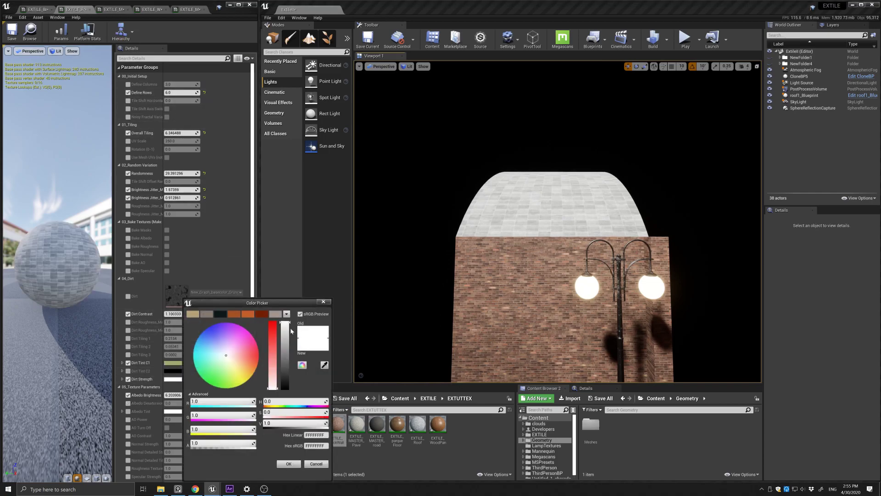
{"action": "left_click_drag", "start_coordinate": [285, 324], "coordinate": [288, 360]}
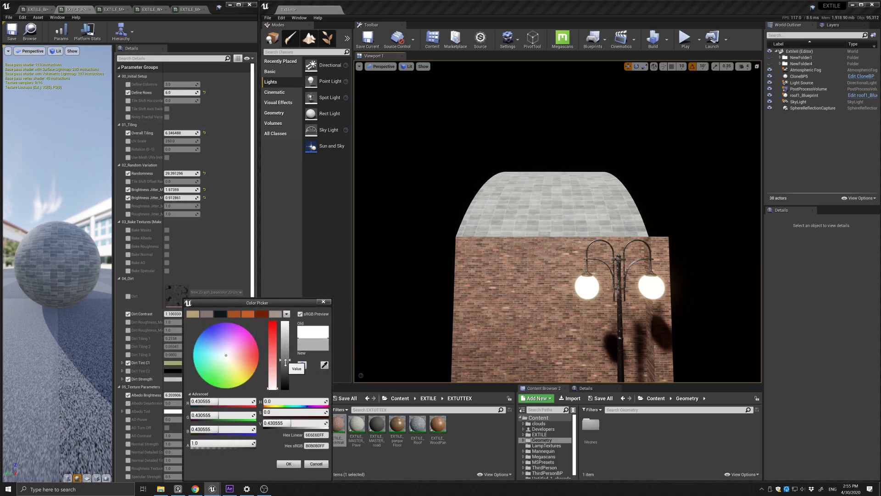
{"action": "left_click", "coordinate": [289, 464]}
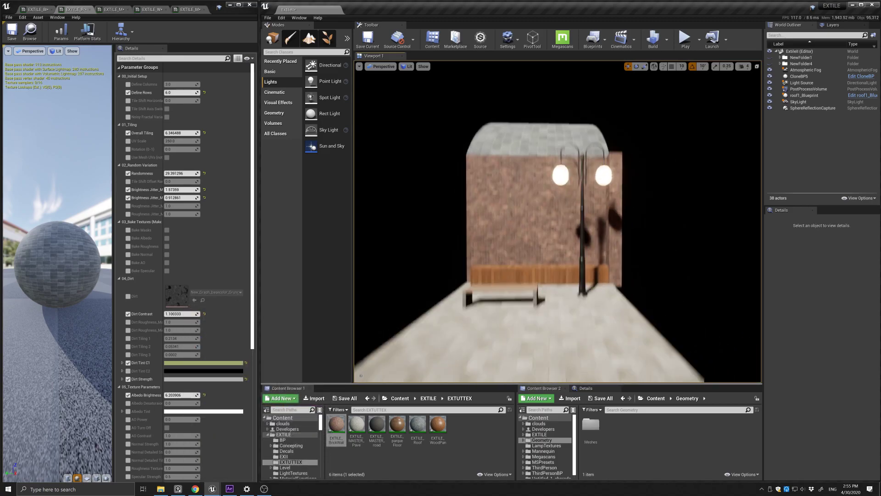
Step: Set the floor's Dirt Strength to mid grey and the wood panel's to dark grey (0.307292)
{"action": "left_click", "coordinate": [111, 9]}
{"action": "left_click", "coordinate": [175, 258]}
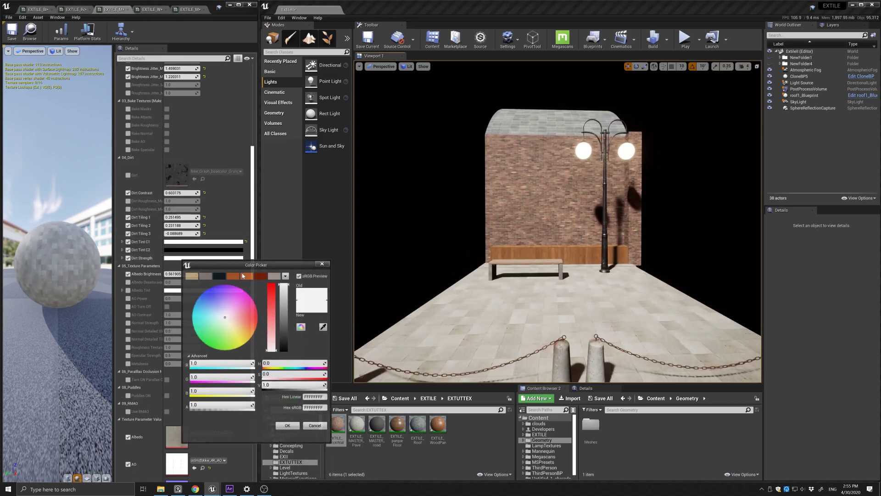
{"action": "left_click", "coordinate": [288, 308]}
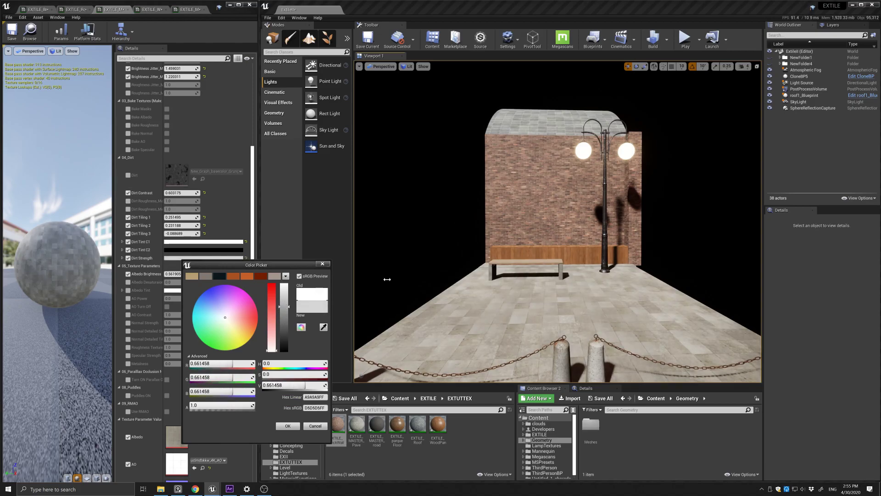
{"action": "left_click", "coordinate": [288, 426]}
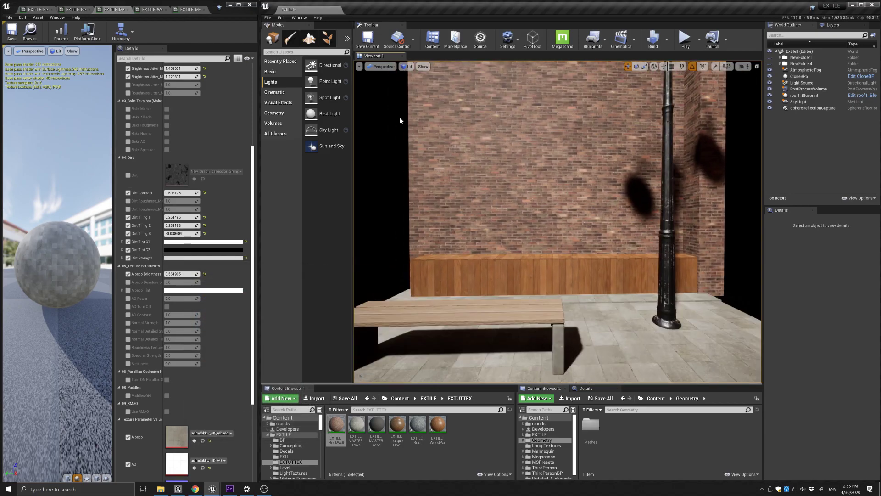
{"action": "left_click", "coordinate": [156, 9]}
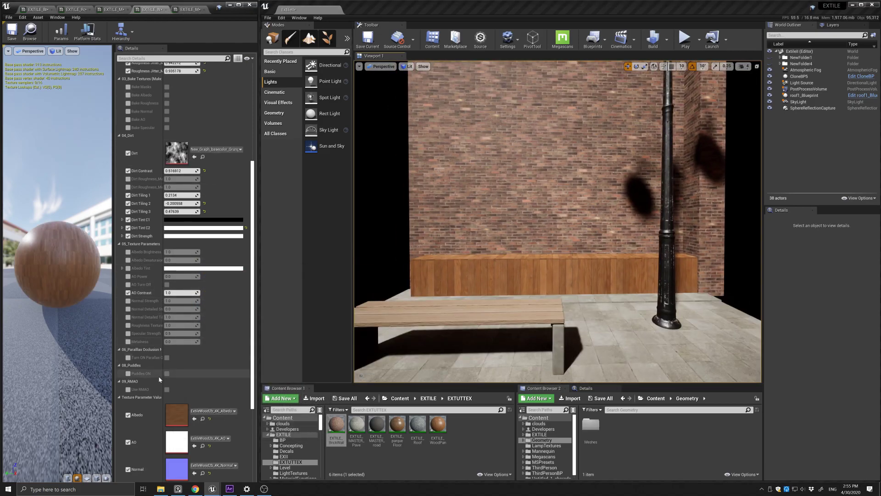
{"action": "left_click", "coordinate": [183, 236]}
{"action": "left_click", "coordinate": [285, 303]}
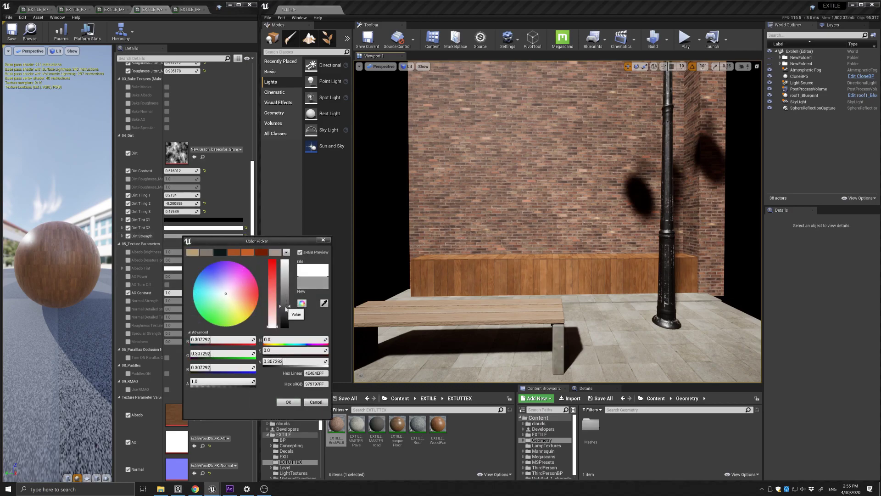
{"action": "left_click", "coordinate": [288, 401]}
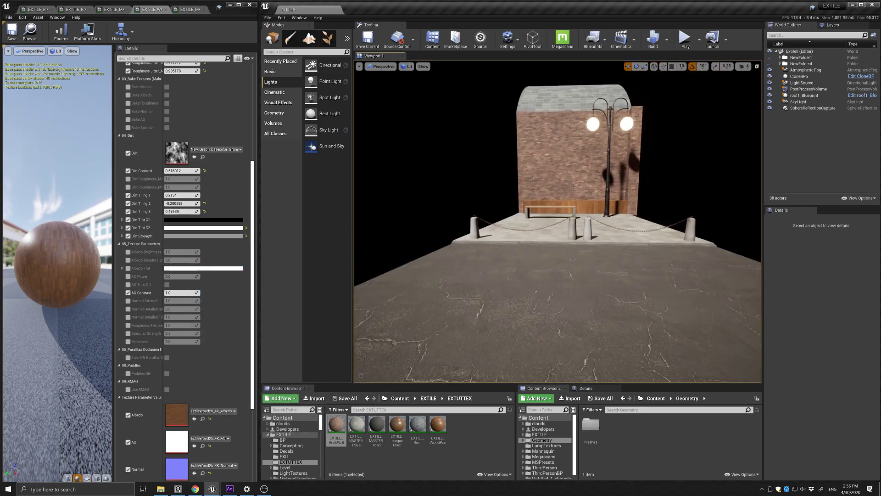
Step: Give the street material a grey Dirt Strength and enable Puddles ON
{"action": "key", "text": "d"}
{"action": "left_click", "coordinate": [195, 10]}
{"action": "left_click", "coordinate": [179, 231]}
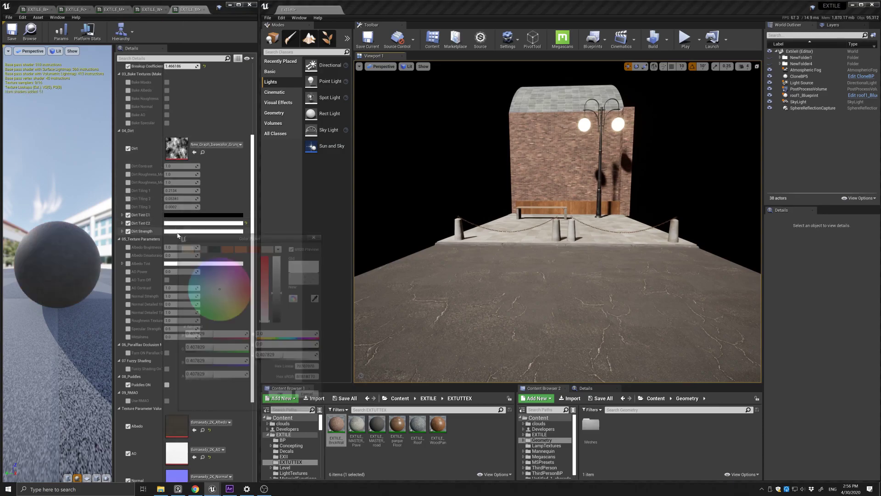
{"action": "left_click", "coordinate": [280, 303]}
{"action": "left_click", "coordinate": [284, 400]}
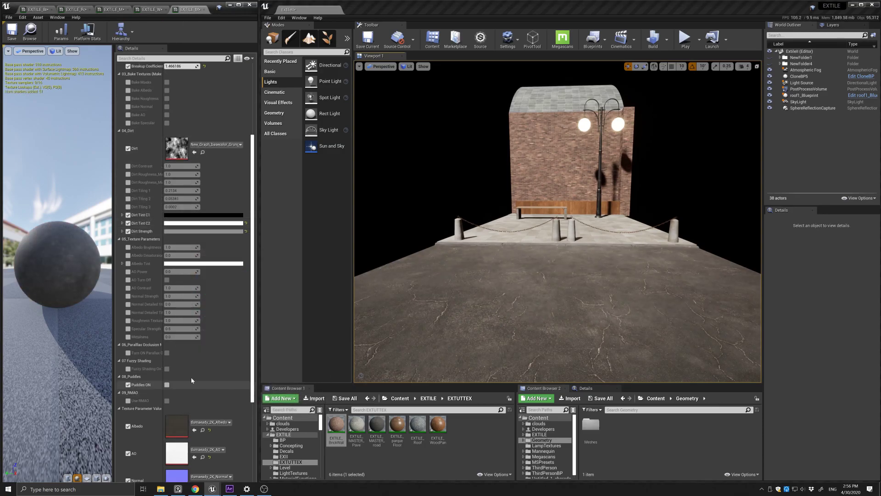
{"action": "left_click", "coordinate": [167, 384]}
{"action": "key", "text": "w"}
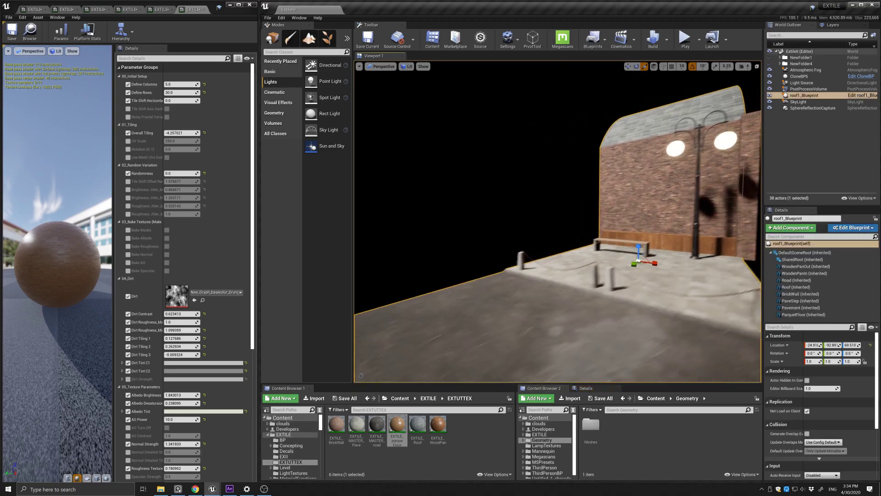
Step: Scale the brick wall to X 17.305 and fly along the lengthened street
{"action": "left_click_drag", "start_coordinate": [676, 266], "coordinate": [651, 268]}
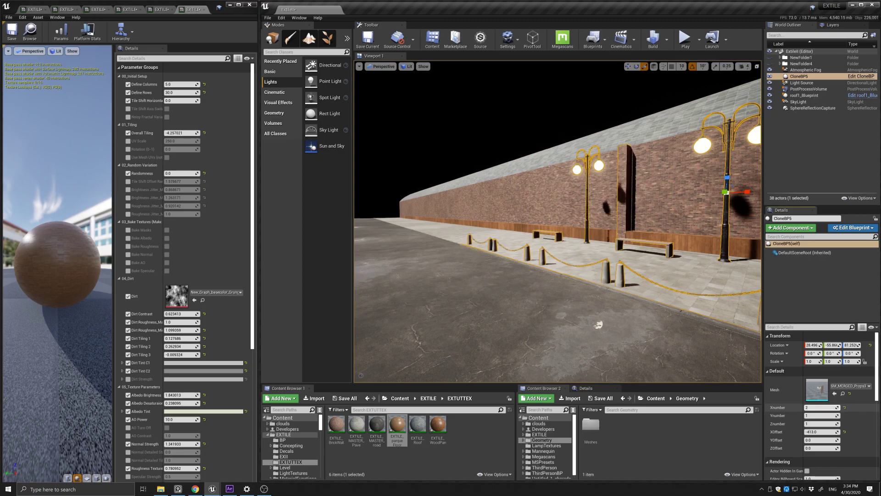
{"action": "mouse_move", "coordinate": [598, 324]}
{"action": "left_mouse_down"}
{"action": "mouse_move", "coordinate": [577, 372]}
{"action": "mouse_move", "coordinate": [565, 349]}
{"action": "mouse_move", "coordinate": [592, 349]}
{"action": "mouse_move", "coordinate": [592, 372]}
{"action": "mouse_move", "coordinate": [442, 295]}
{"action": "left_mouse_up"}
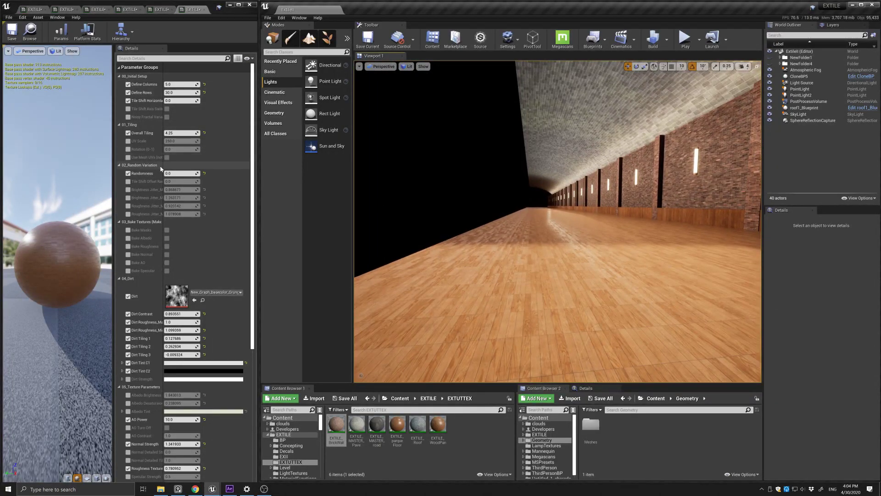
Step: Set floor Randomness to about 25, shift tiles horizontally, and enable brightness and roughness jitter
{"action": "left_click_drag", "start_coordinate": [182, 173], "coordinate": [215, 173]}
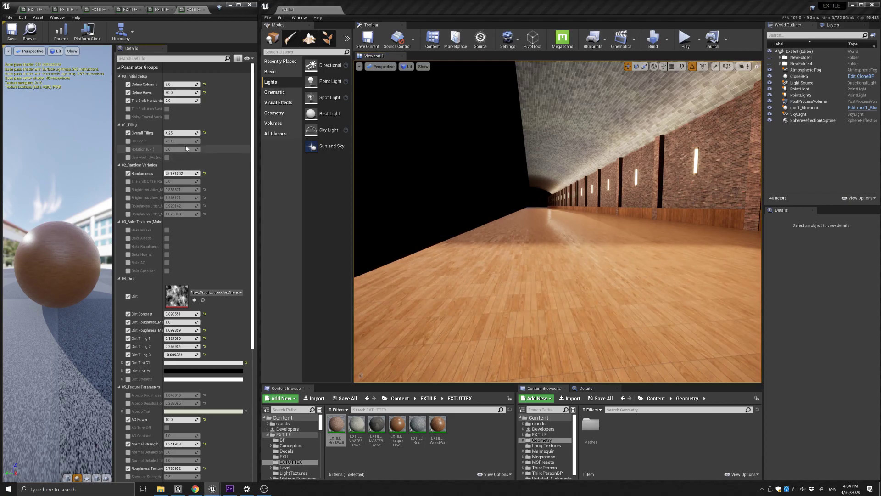
{"action": "left_click_drag", "start_coordinate": [181, 100], "coordinate": [188, 101]}
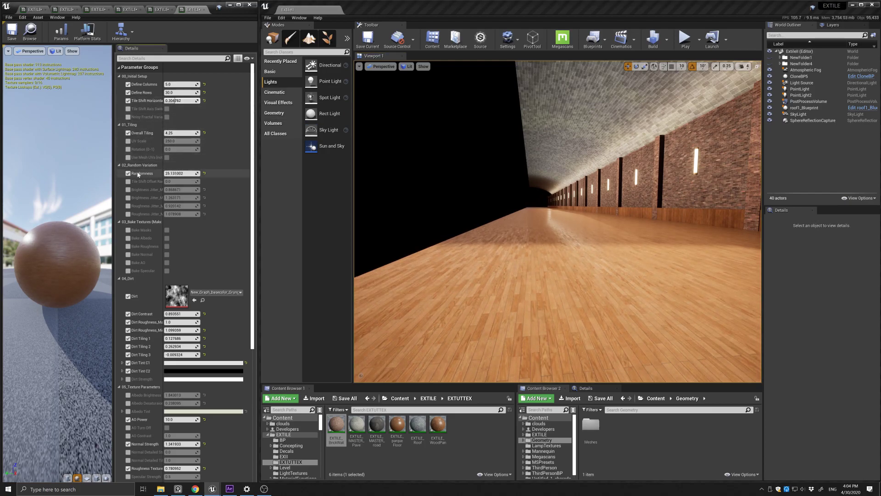
{"action": "left_click_drag", "start_coordinate": [168, 181], "coordinate": [179, 182]}
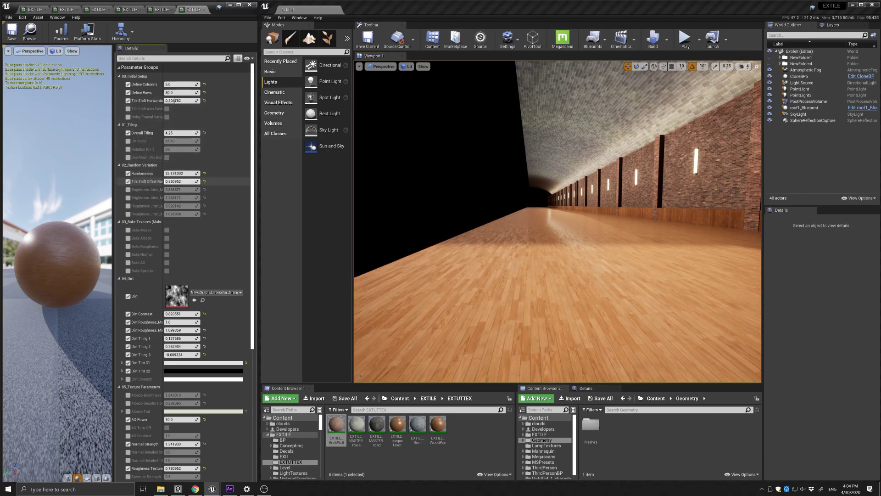
{"action": "left_click", "coordinate": [128, 189]}
{"action": "left_click", "coordinate": [128, 197]}
{"action": "left_click", "coordinate": [128, 206]}
{"action": "left_click", "coordinate": [128, 214]}
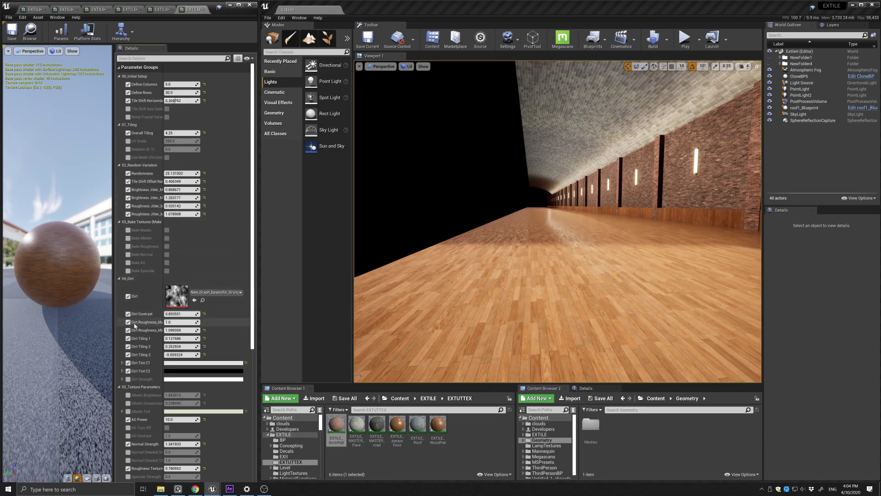
Step: Set the floor's Dirt Strength colour to a 0.559 grey
{"action": "left_click", "coordinate": [199, 379]}
{"action": "left_click", "coordinate": [300, 352]}
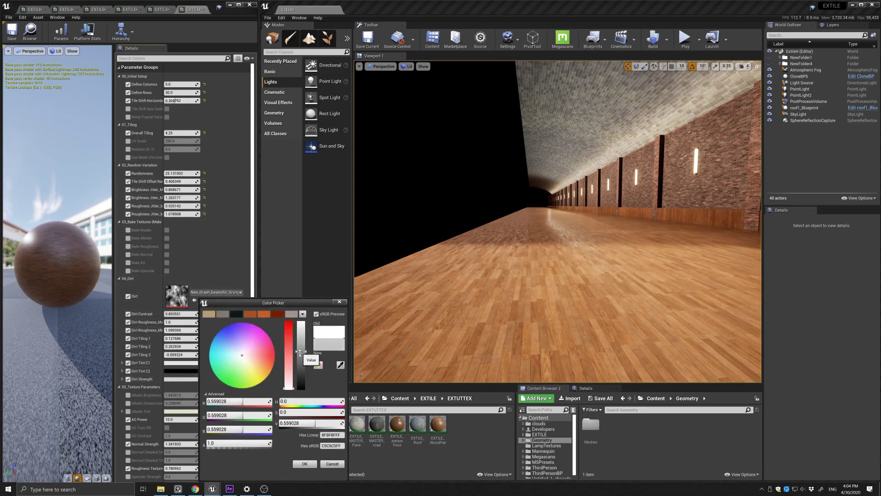
{"action": "left_click", "coordinate": [305, 464]}
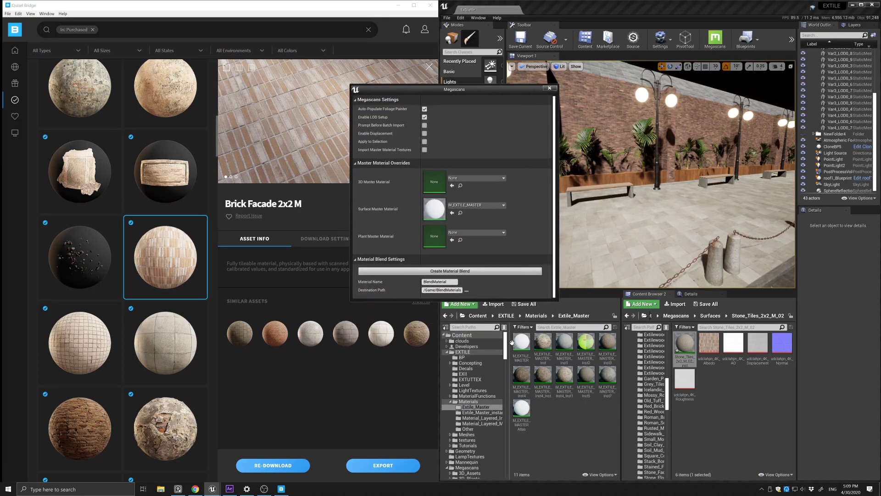
Step: Assign M_EXTILE_MASTER as Megascans surface master material, then select roof1_Blueprint's Pavement component
{"action": "left_click_drag", "start_coordinate": [521, 342], "coordinate": [434, 208]}
{"action": "left_click", "coordinate": [549, 88]}
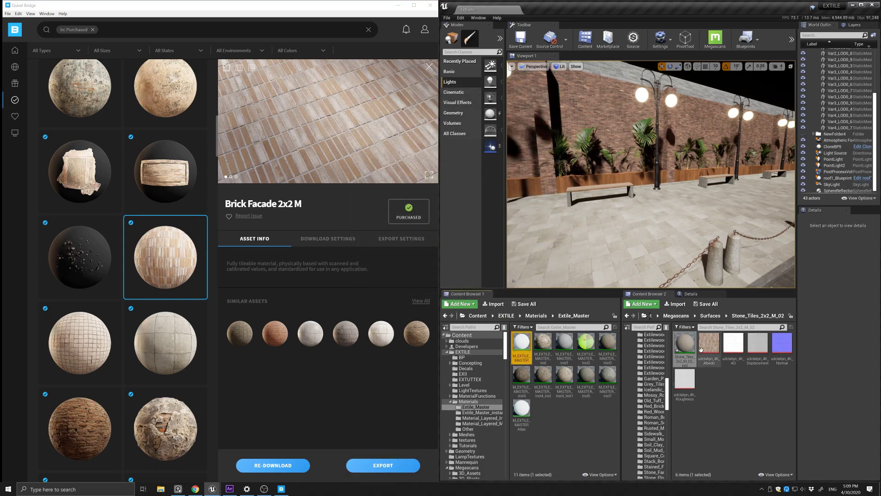
{"action": "left_click", "coordinate": [658, 272]}
{"action": "left_click", "coordinate": [835, 307]}
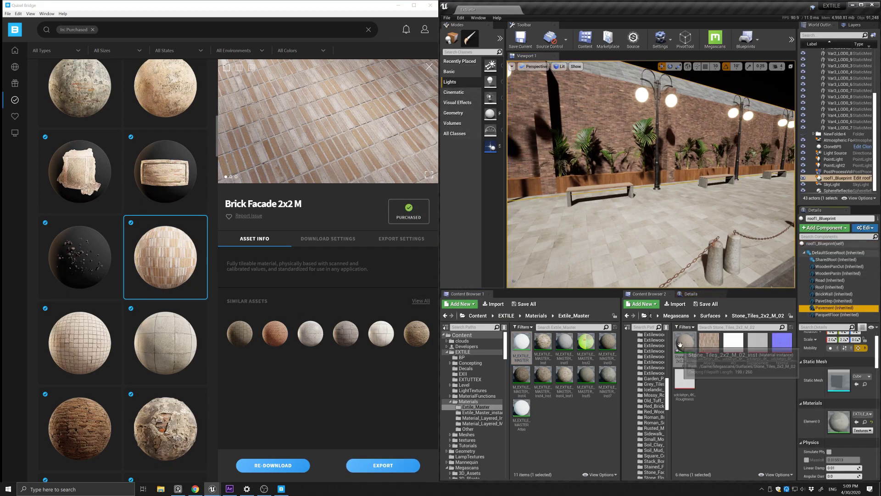
Step: Apply the Stone Tiles material to the pavement and inspect its Albedo texture
{"action": "left_click_drag", "start_coordinate": [684, 343], "coordinate": [839, 421]}
{"action": "double_click", "coordinate": [691, 339]}
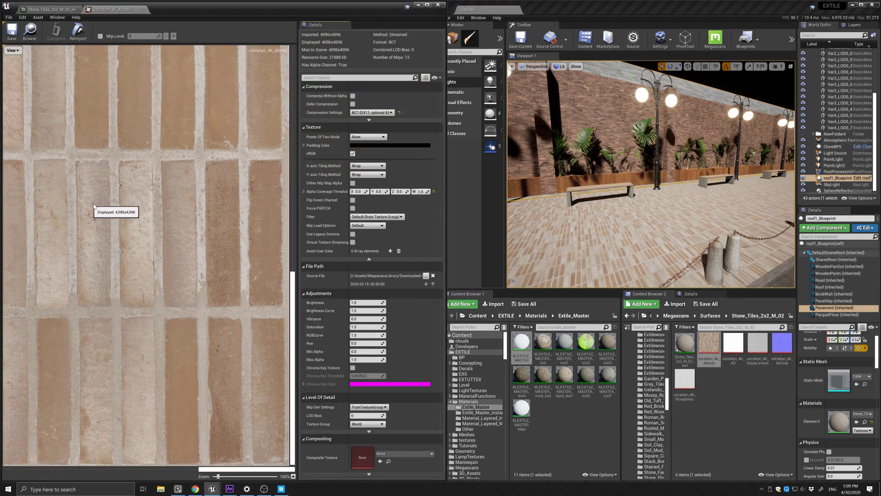
{"action": "scroll", "coordinate": [93, 206], "scroll_direction": "down", "scroll_amount": 5}
{"action": "scroll", "coordinate": [54, 186], "scroll_direction": "down", "scroll_amount": 3}
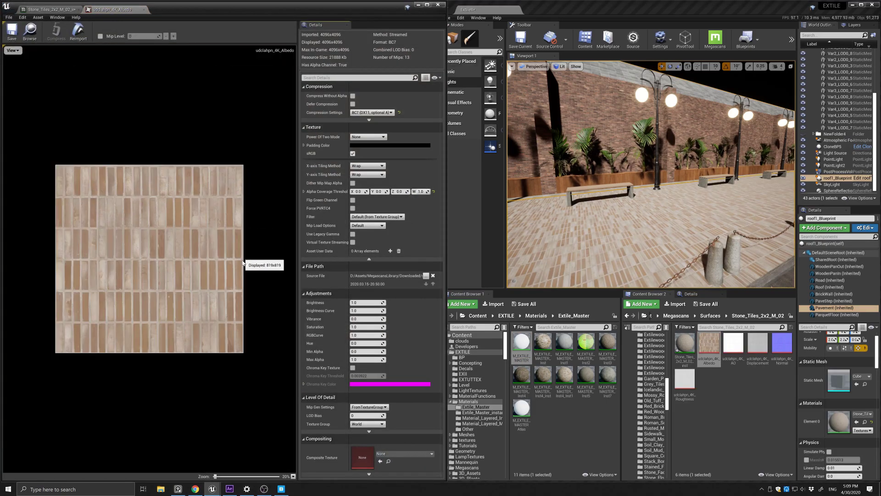
{"action": "left_click", "coordinate": [139, 10]}
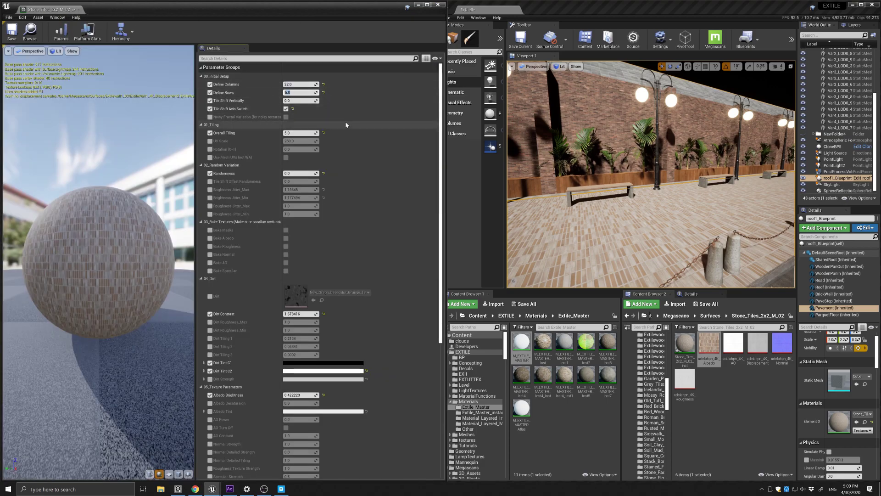
Step: Give the Stone Tiles 22 columns, Randomness about 19, vertical shift, brightness jitter and Dirt Strength
{"action": "left_click", "coordinate": [313, 173]}
{"action": "mouse_move", "coordinate": [313, 173]}
{"action": "left_mouse_down"}
{"action": "mouse_move", "coordinate": [339, 173]}
{"action": "mouse_move", "coordinate": [321, 173]}
{"action": "left_mouse_up"}
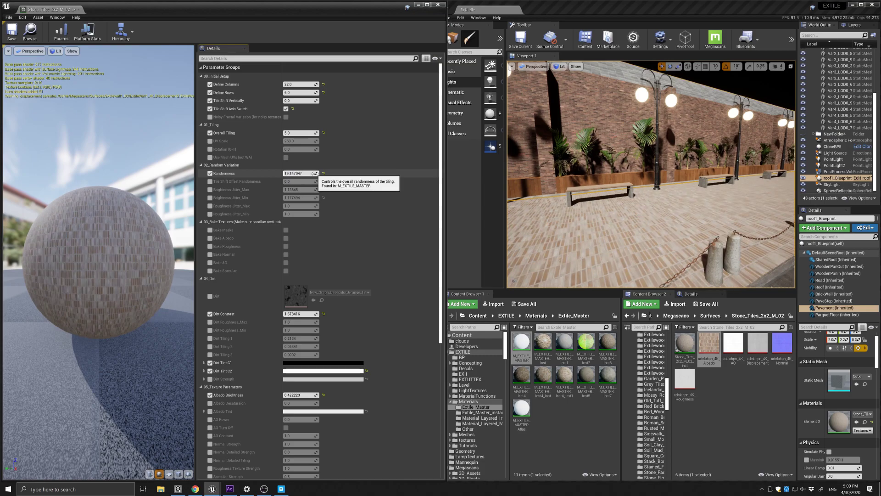
{"action": "left_click_drag", "start_coordinate": [285, 101], "coordinate": [292, 100]}
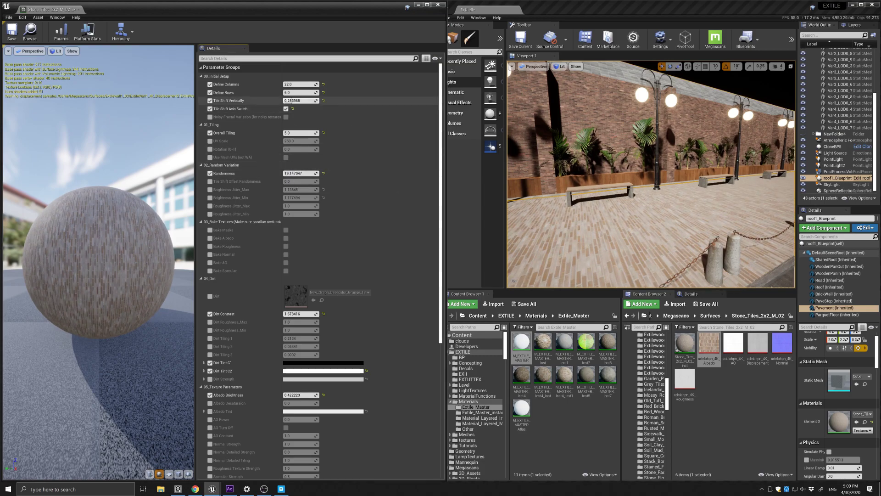
{"action": "left_click", "coordinate": [210, 189]}
{"action": "left_click", "coordinate": [210, 197]}
{"action": "left_click", "coordinate": [210, 378]}
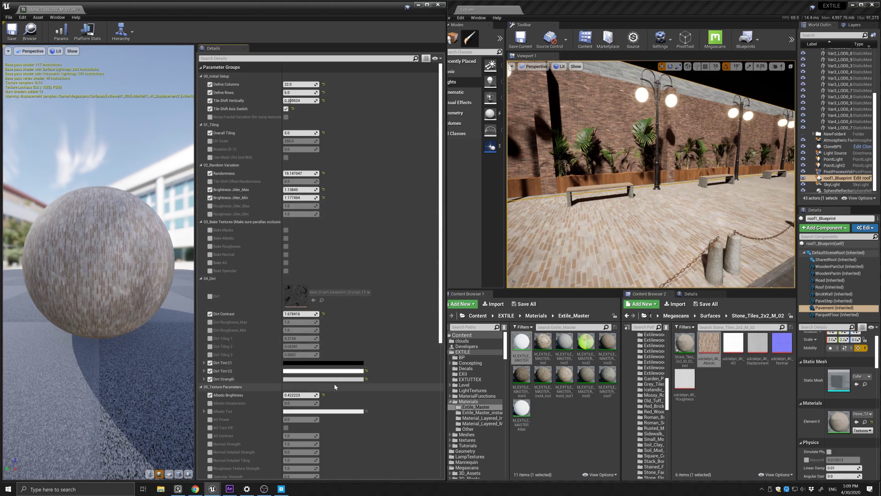
{"action": "left_click", "coordinate": [596, 216]}
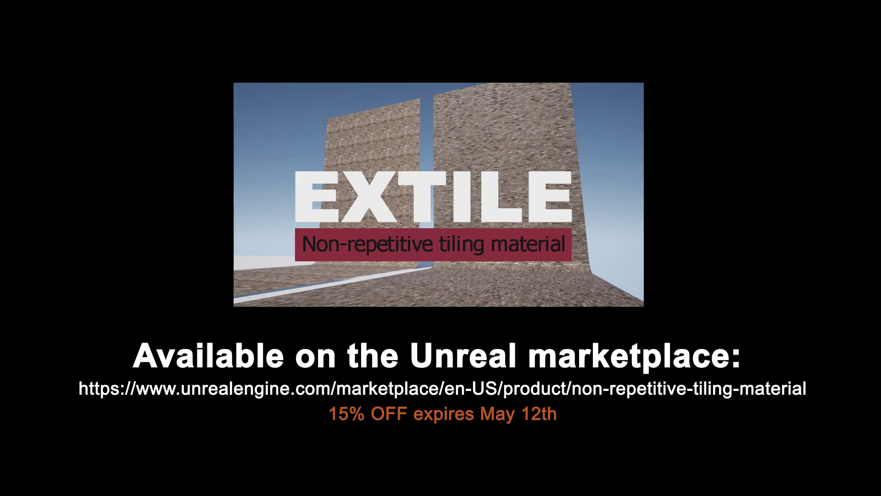